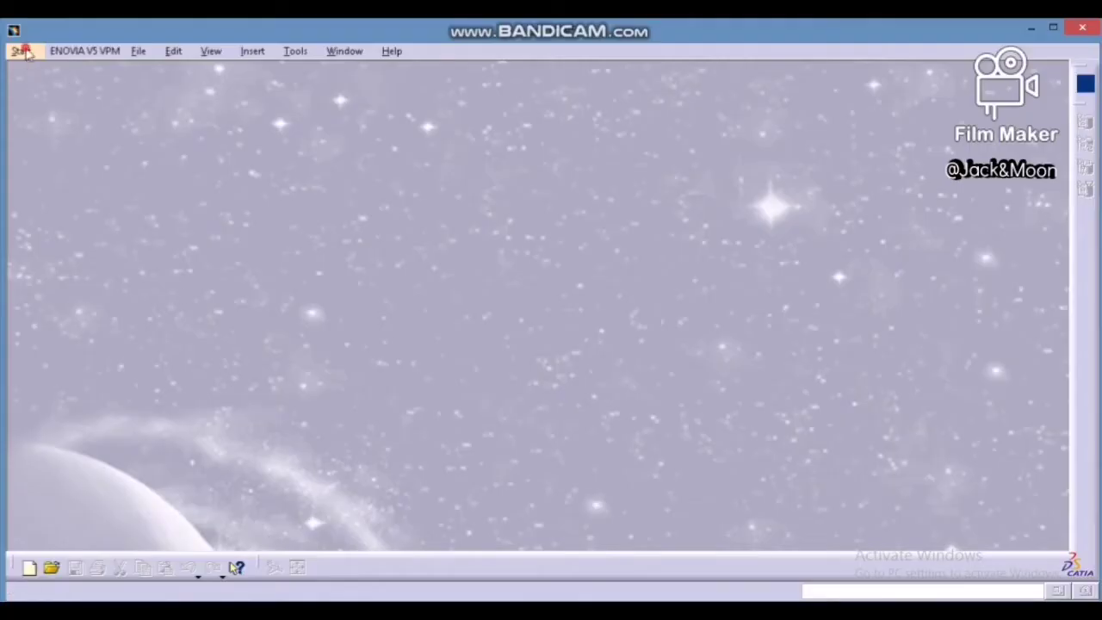
Create a new part in CATIA V5's Part Design workbench.
{"action": "left_click", "coordinate": [38, 51]}
{"action": "left_click", "coordinate": [246, 89]}
{"action": "left_click", "coordinate": [964, 524]}
Sketch an 8 mm circle at the origin on the xy plane and pad it 5 mm.
{"action": "left_click", "coordinate": [63, 92]}
{"action": "left_click", "coordinate": [1085, 210]}
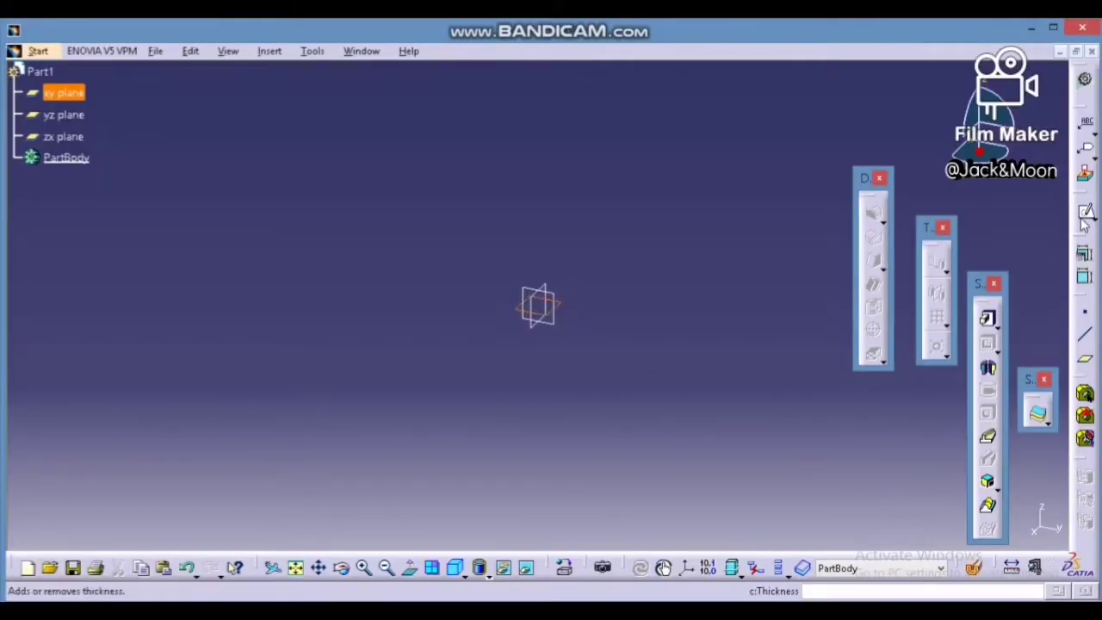
{"action": "left_click", "coordinate": [1046, 207]}
{"action": "left_click", "coordinate": [538, 305]}
{"action": "left_click", "coordinate": [586, 284]}
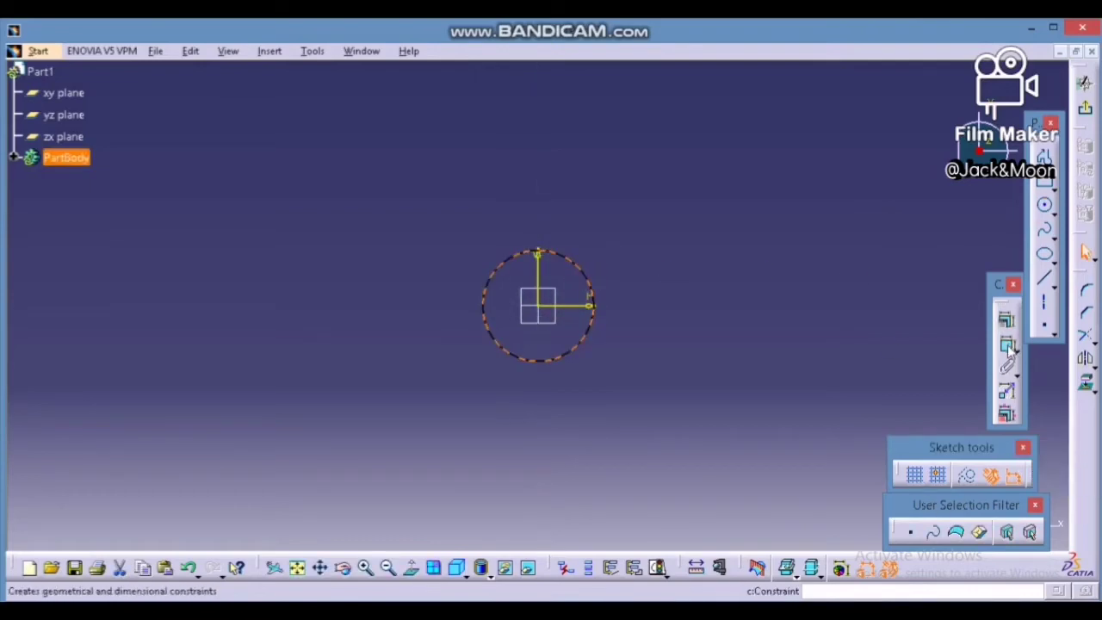
{"action": "left_click", "coordinate": [1006, 343]}
{"action": "left_click", "coordinate": [589, 305]}
{"action": "double_click", "coordinate": [884, 298]}
{"action": "type", "text": "8"}
{"action": "key", "text": "Return"}
{"action": "left_click", "coordinate": [1085, 81]}
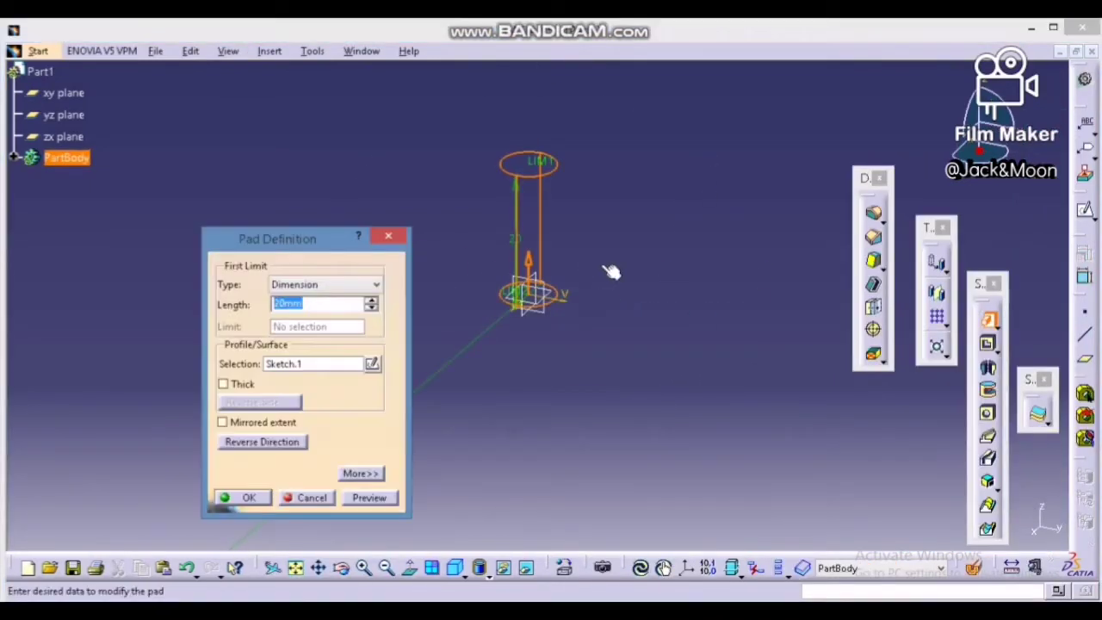
{"action": "type", "text": "5"}
{"action": "key", "text": "Return"}
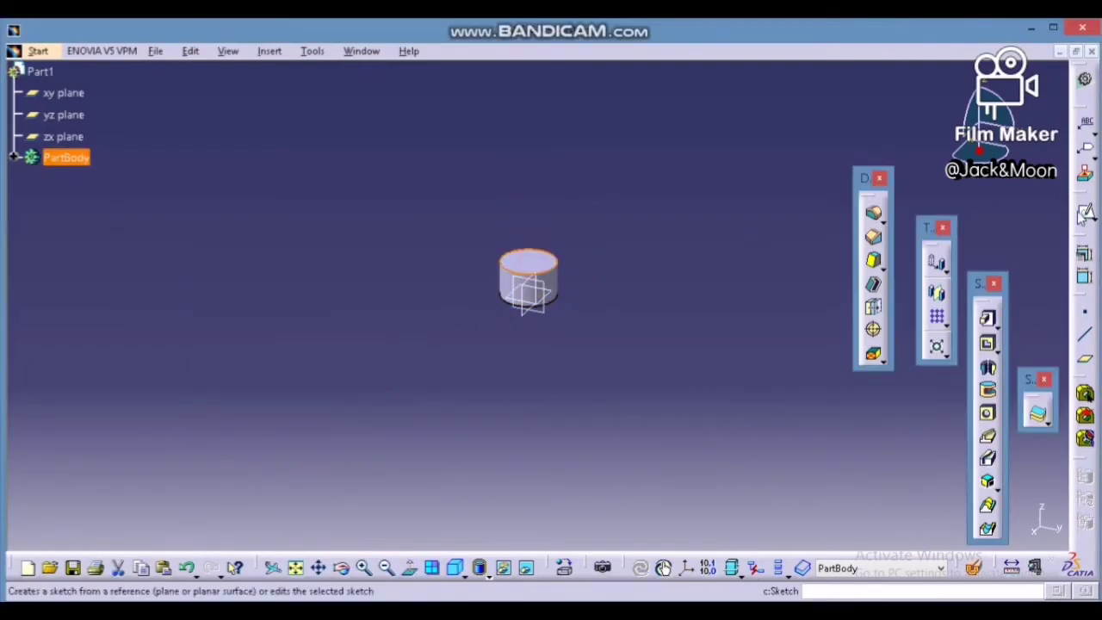
Sketch a 2.81 mm circle on the xy plane and pad it 50 mm into a pin.
{"action": "left_click", "coordinate": [1085, 209]}
{"action": "left_click", "coordinate": [63, 92]}
{"action": "left_click", "coordinate": [1045, 207]}
{"action": "left_click", "coordinate": [440, 359]}
{"action": "left_click", "coordinate": [450, 365]}
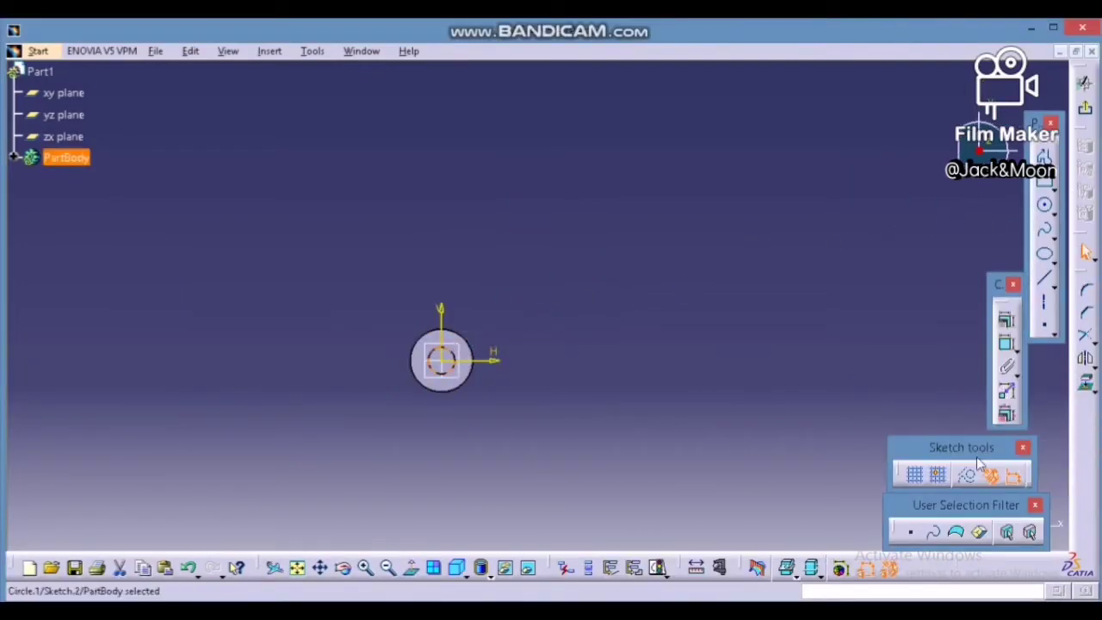
{"action": "double_click", "coordinate": [525, 343]}
{"action": "key", "text": "Return"}
{"action": "left_click", "coordinate": [1085, 82]}
{"action": "left_click", "coordinate": [873, 212]}
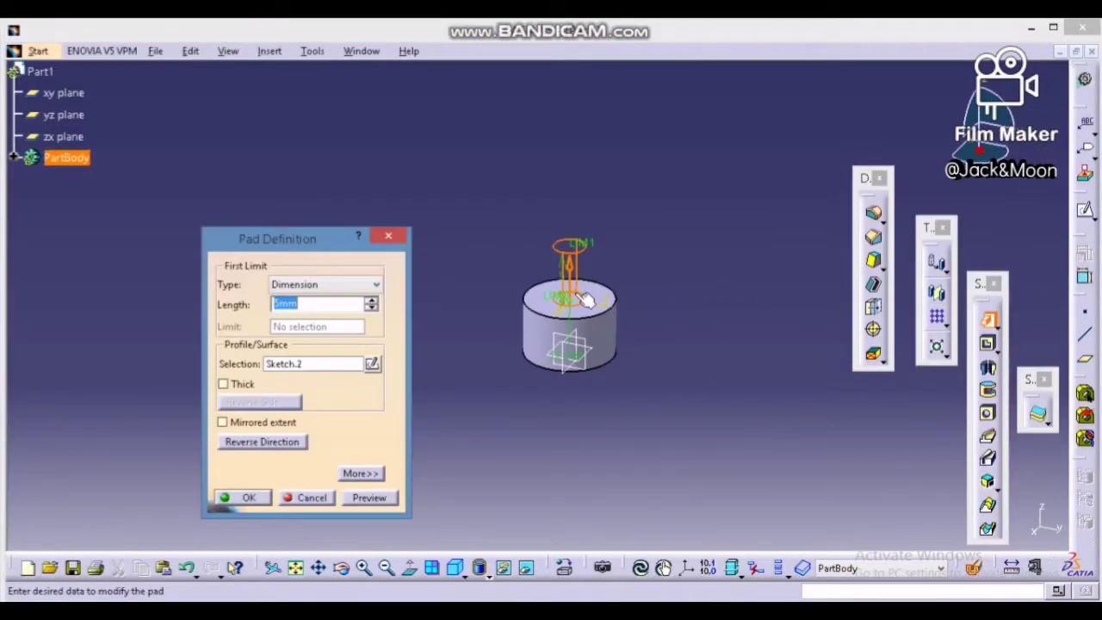
{"action": "type", "text": "50"}
{"action": "key", "text": "Return"}
{"action": "middle_click_drag", "start_coordinate": [571, 129], "coordinate": [586, 190]}
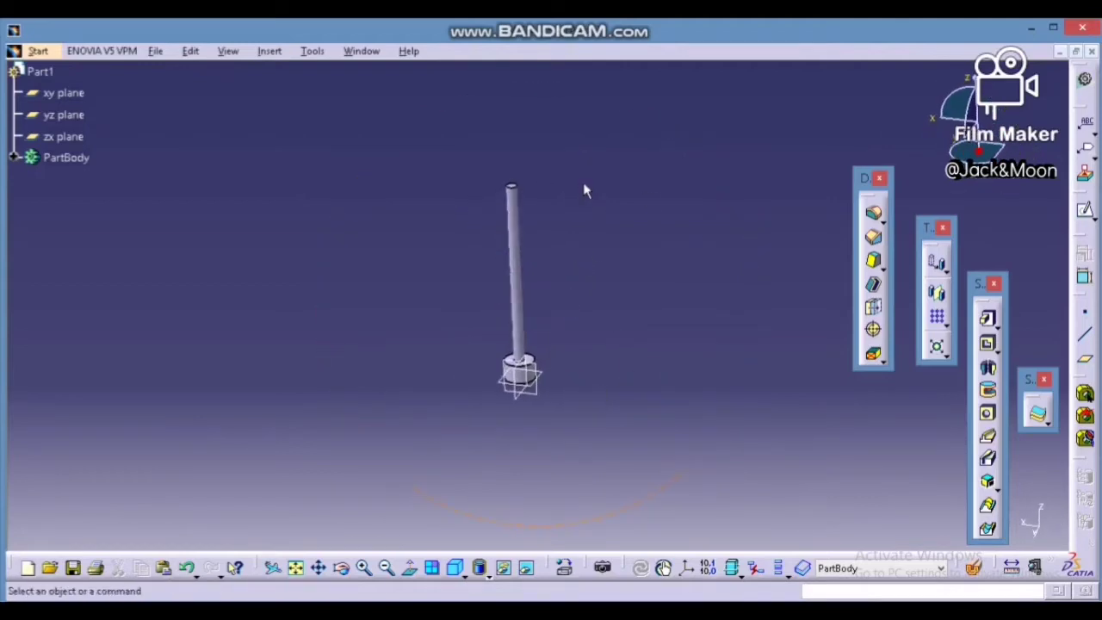
{"action": "left_click", "coordinate": [153, 50]}
Save the part as TestingModel in STL format, overwriting the existing file.
{"action": "left_click", "coordinate": [184, 175]}
{"action": "left_click", "coordinate": [532, 220]}
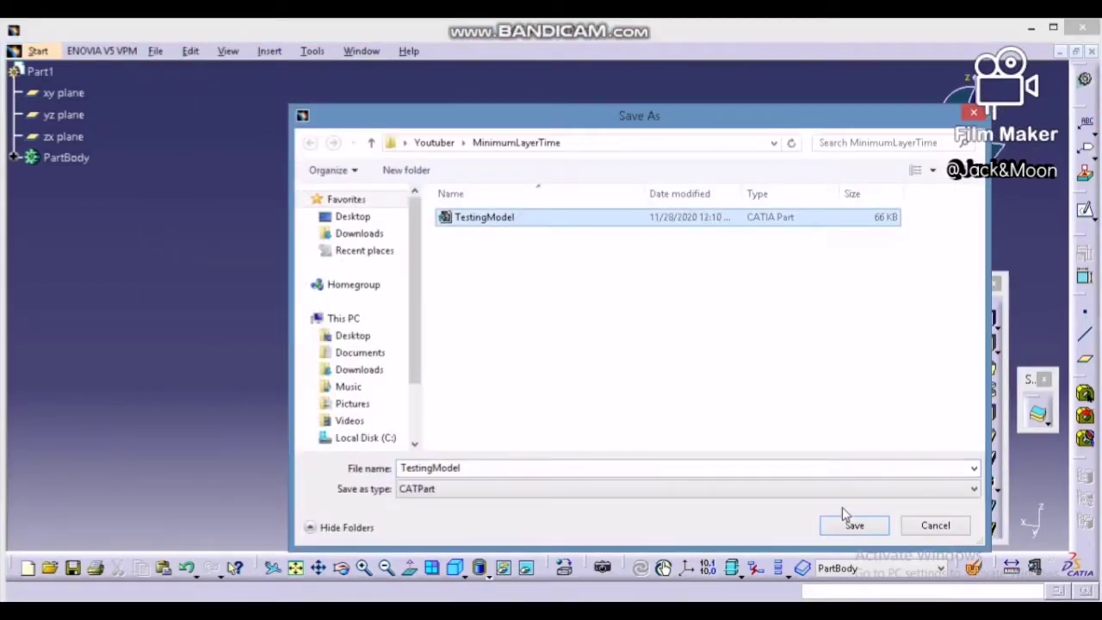
{"action": "left_click", "coordinate": [656, 489]}
{"action": "left_click", "coordinate": [414, 421]}
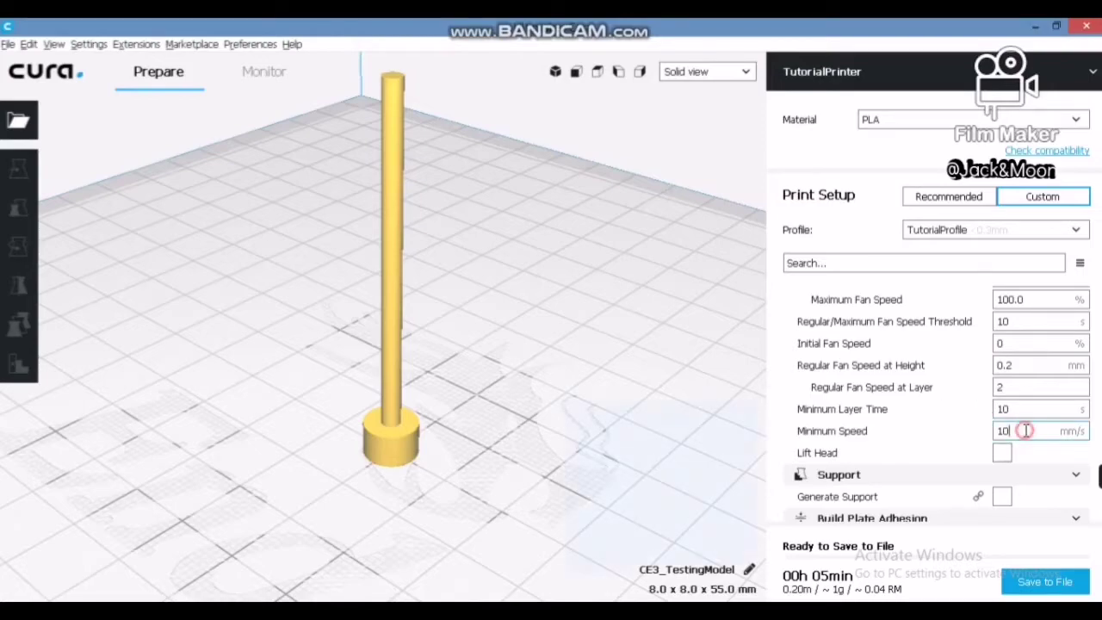
Clear the cooling Minimum Speed value so it can be lowered to 5 mm/s.
{"action": "mouse_move", "coordinate": [1026, 431]}
{"action": "key", "text": "BackSpace"}
{"action": "key", "text": "BackSpace"}
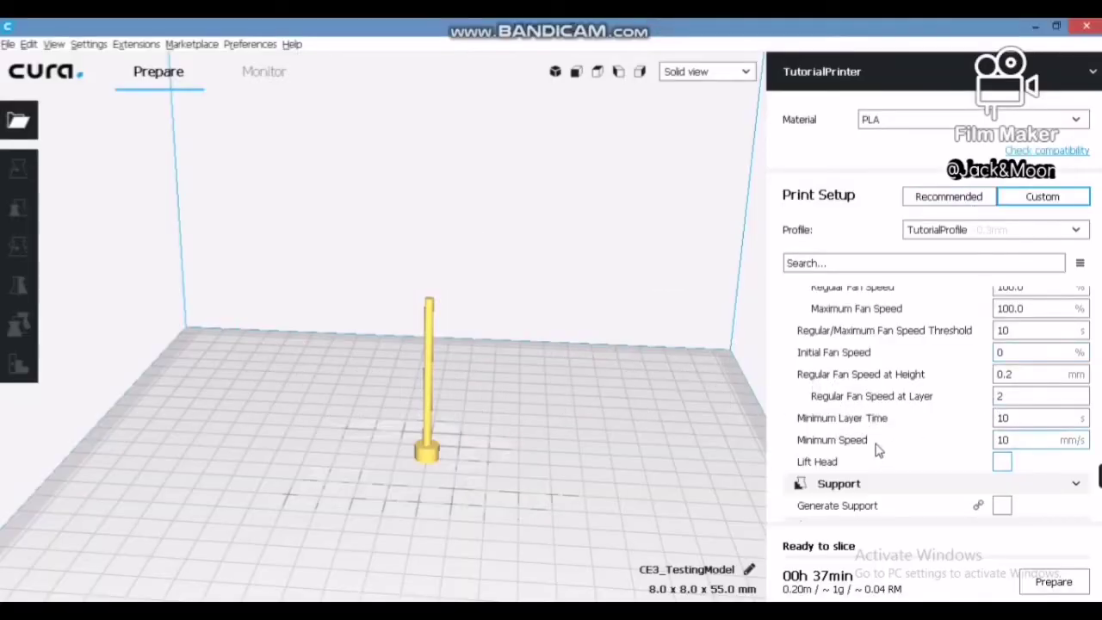
Enable Lift Head under Cooling and reslice the model.
{"action": "mouse_move", "coordinate": [872, 441]}
{"action": "mouse_move", "coordinate": [831, 467]}
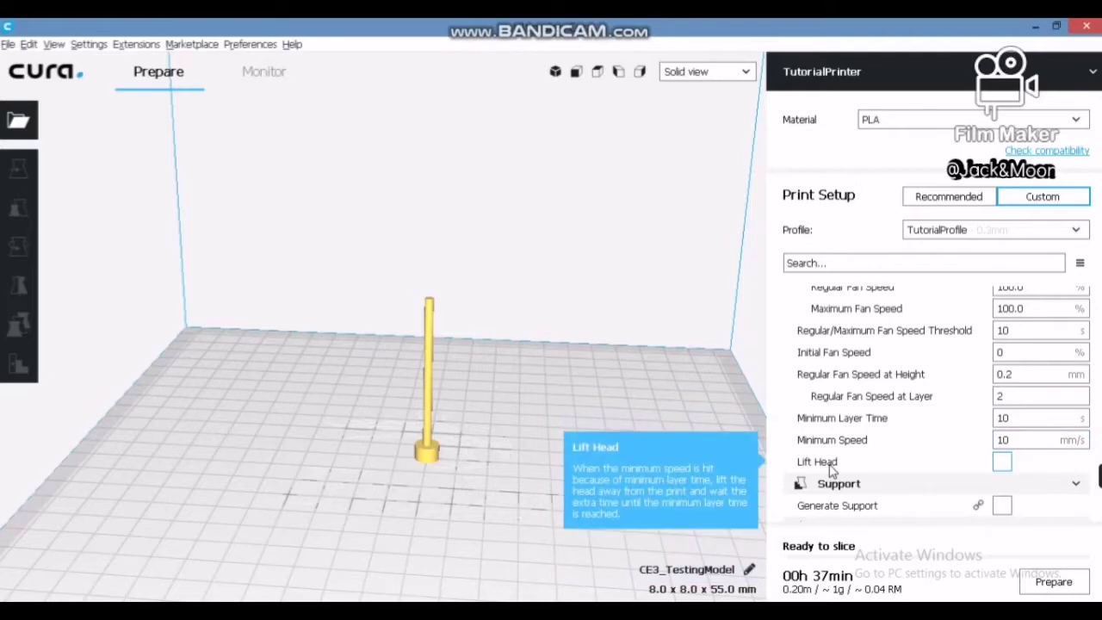
{"action": "left_click", "coordinate": [1004, 463]}
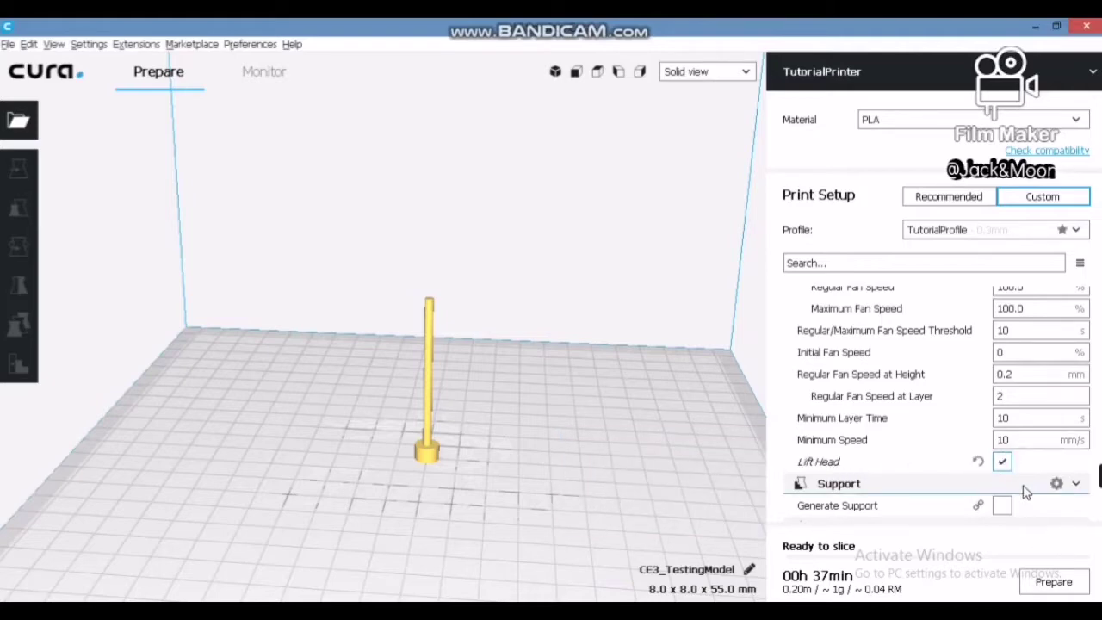
{"action": "mouse_move", "coordinate": [1004, 465]}
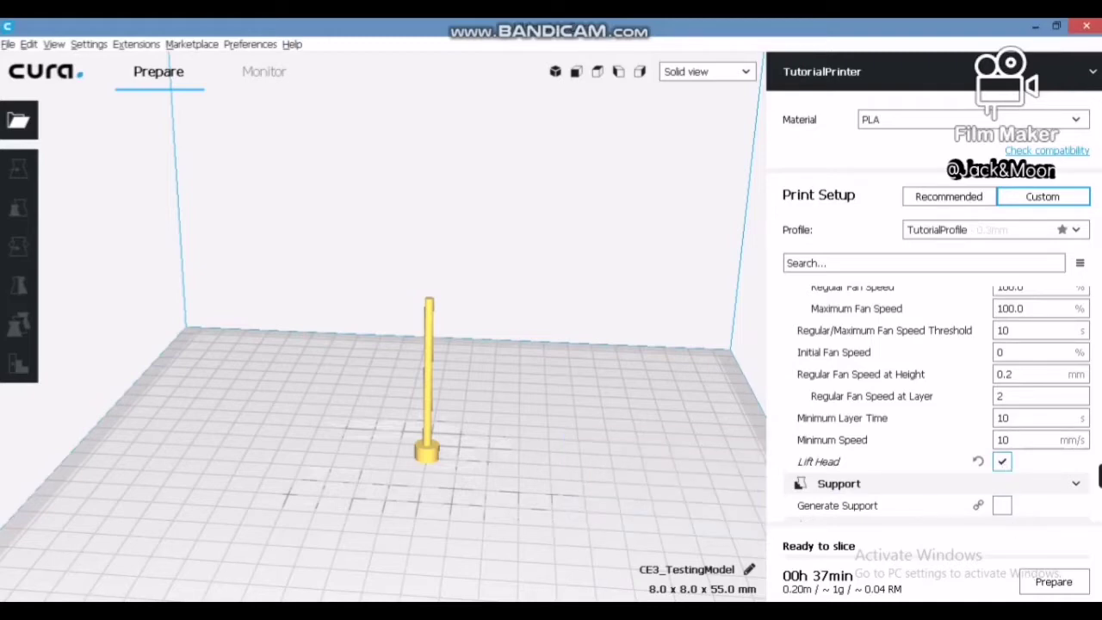
{"action": "left_click", "coordinate": [1066, 583]}
{"action": "left_click", "coordinate": [1053, 581]}
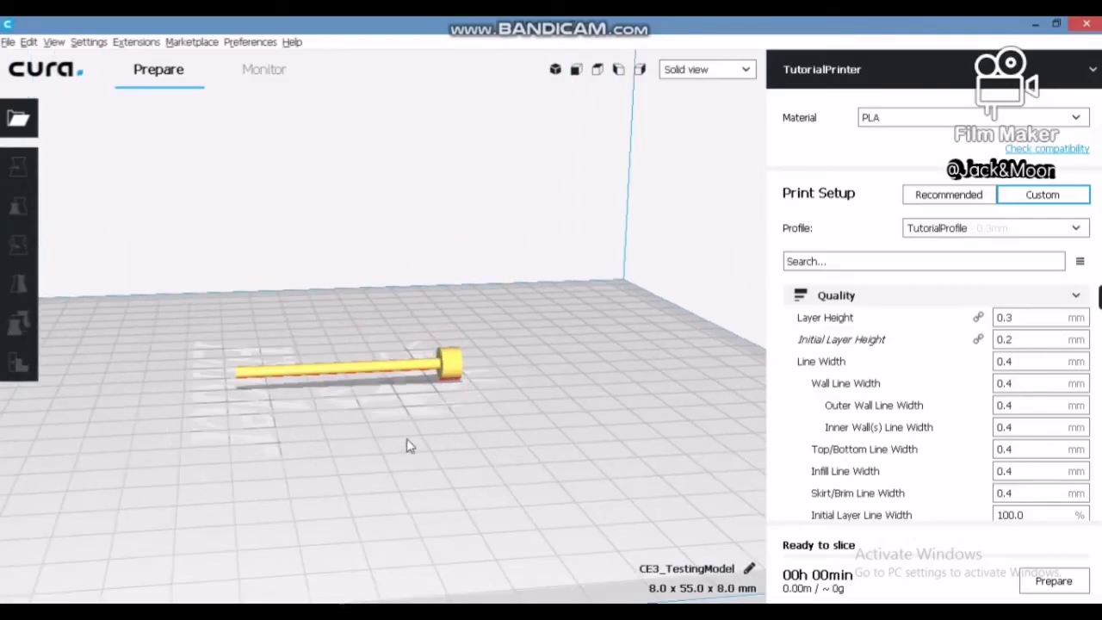
Enable Generate Support for the lying pin and slice it to a 4-minute print.
{"action": "left_click_drag", "start_coordinate": [1097, 296], "coordinate": [1099, 488]}
{"action": "left_click", "coordinate": [1002, 452]}
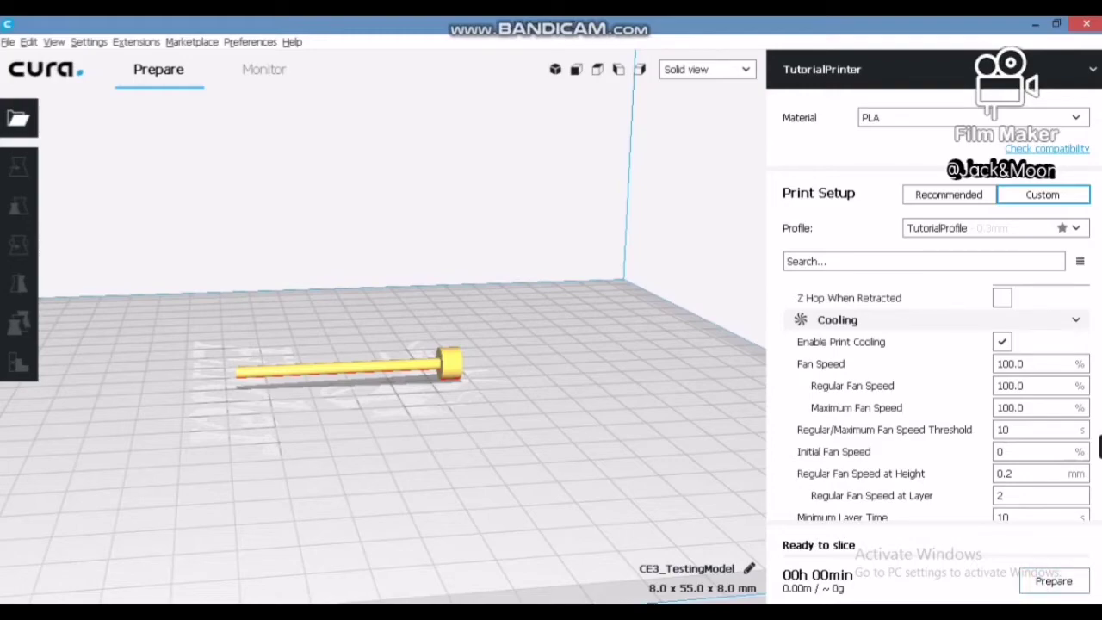
{"action": "left_click", "coordinate": [1054, 580]}
Switch to Layer view and orbit along the sliced pin to inspect its layers.
{"action": "left_click", "coordinate": [706, 69]}
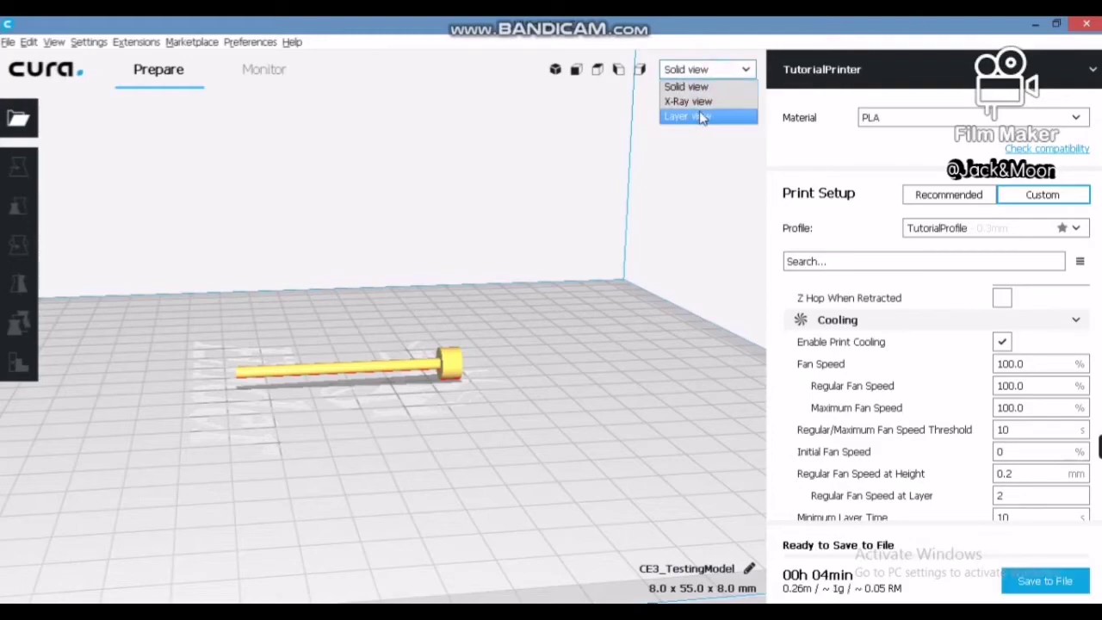
{"action": "left_click", "coordinate": [703, 113]}
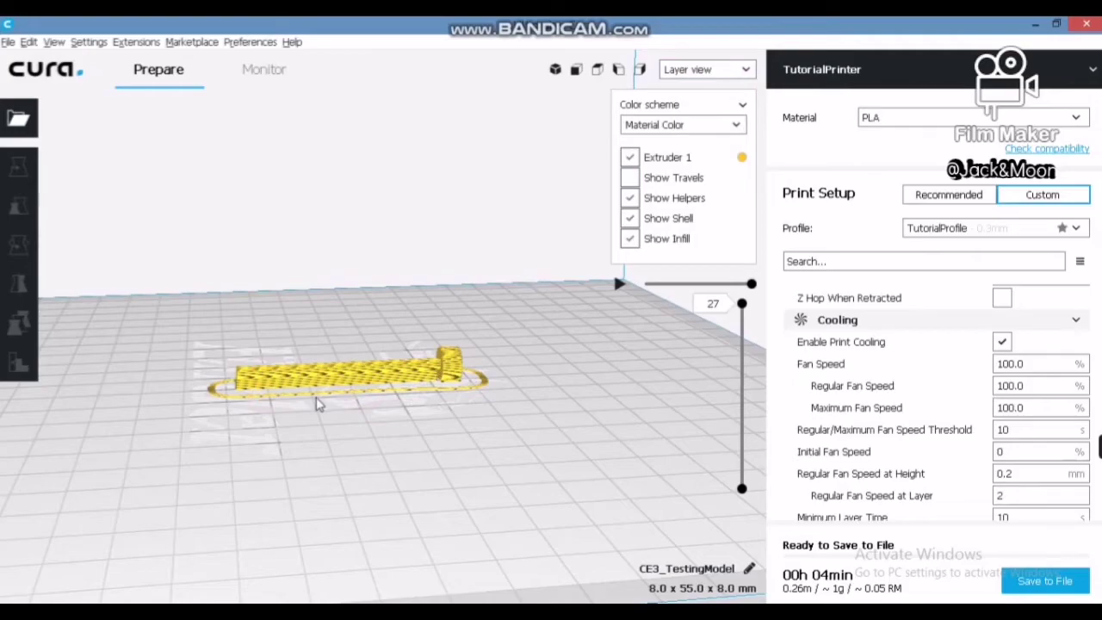
{"action": "right_click_drag", "start_coordinate": [317, 383], "coordinate": [536, 320]}
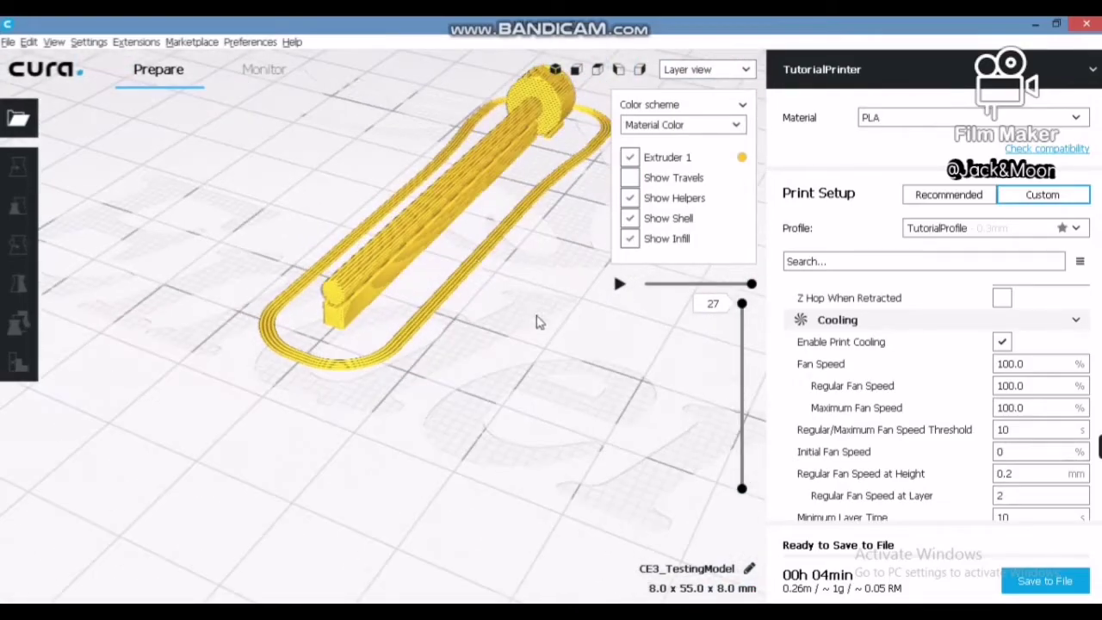
{"action": "left_click", "coordinate": [1008, 573]}
Clear the suggested file name in the Save to File dialog.
{"action": "key", "text": "BackSpace"}
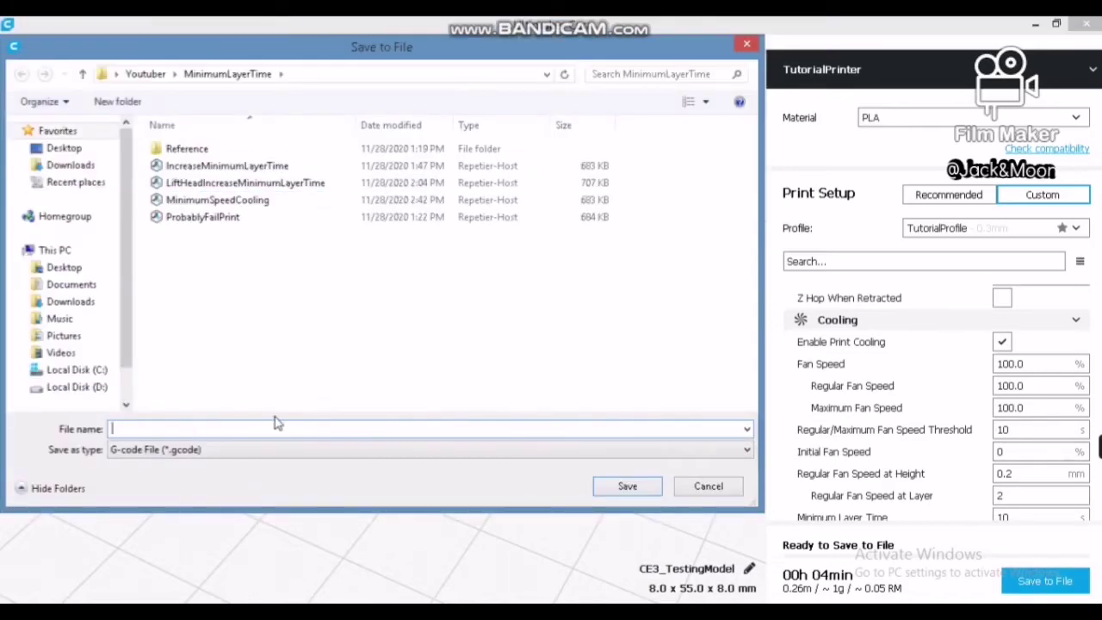